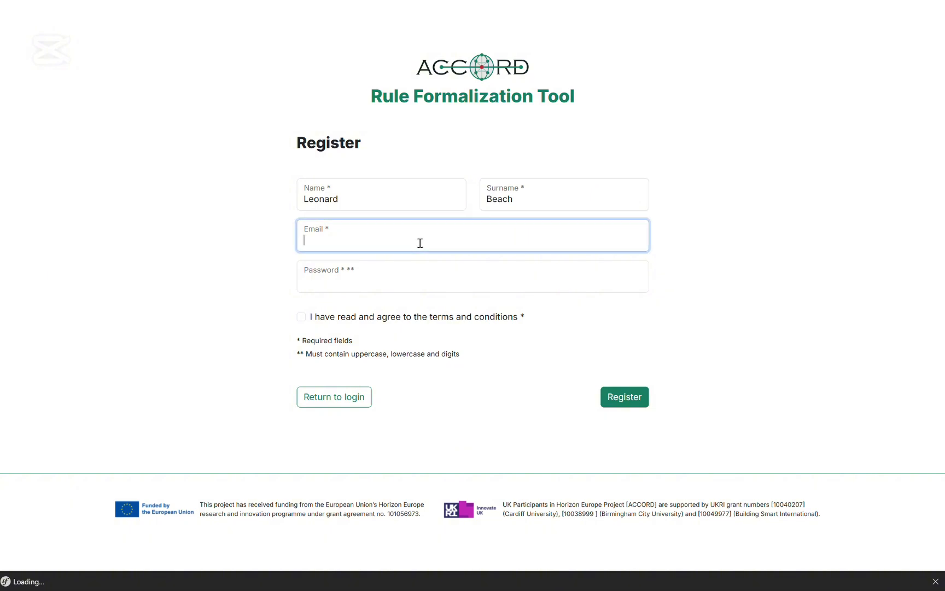
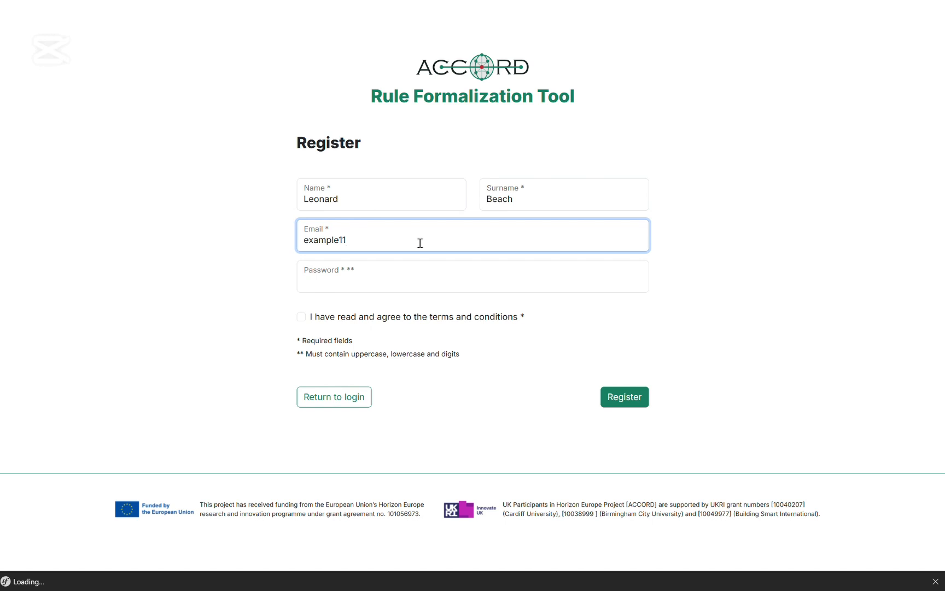
Register with the account e-mail and password, then sign in to the empty Projects list
{"action": "left_click", "coordinate": [409, 293]}
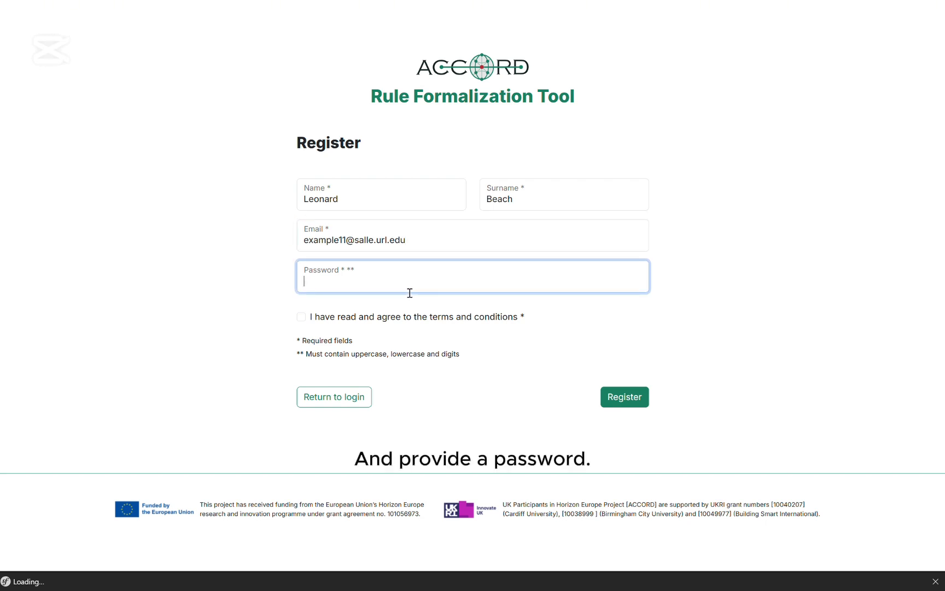
{"action": "type", "text": "•••••••"}
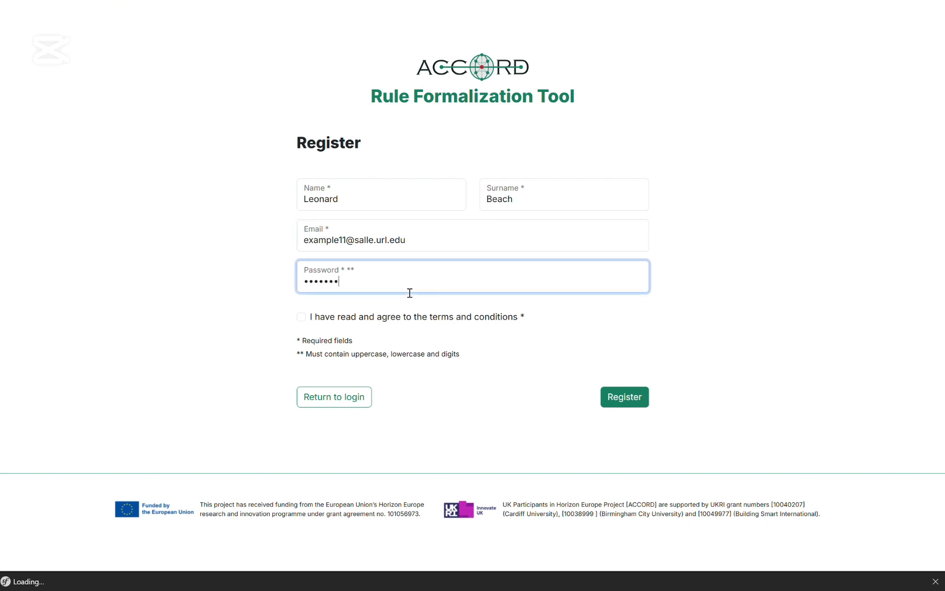
{"action": "type", "text": "•"}
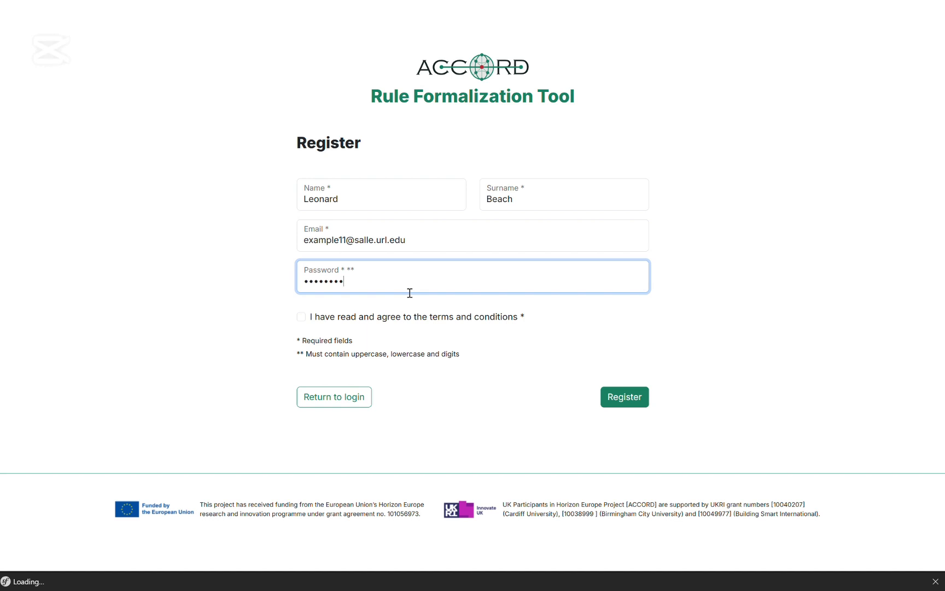
{"action": "left_click", "coordinate": [624, 402]}
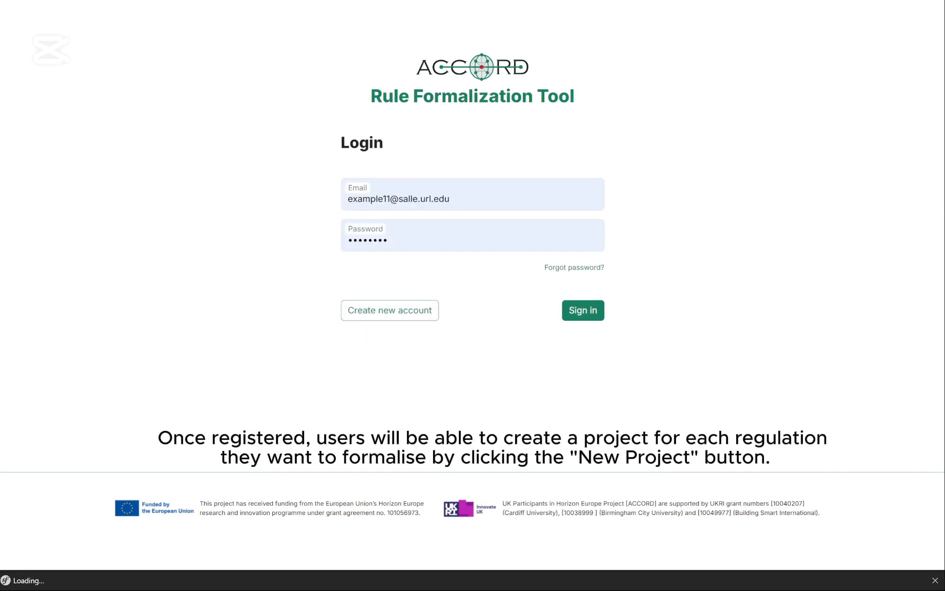
{"action": "left_click", "coordinate": [586, 310]}
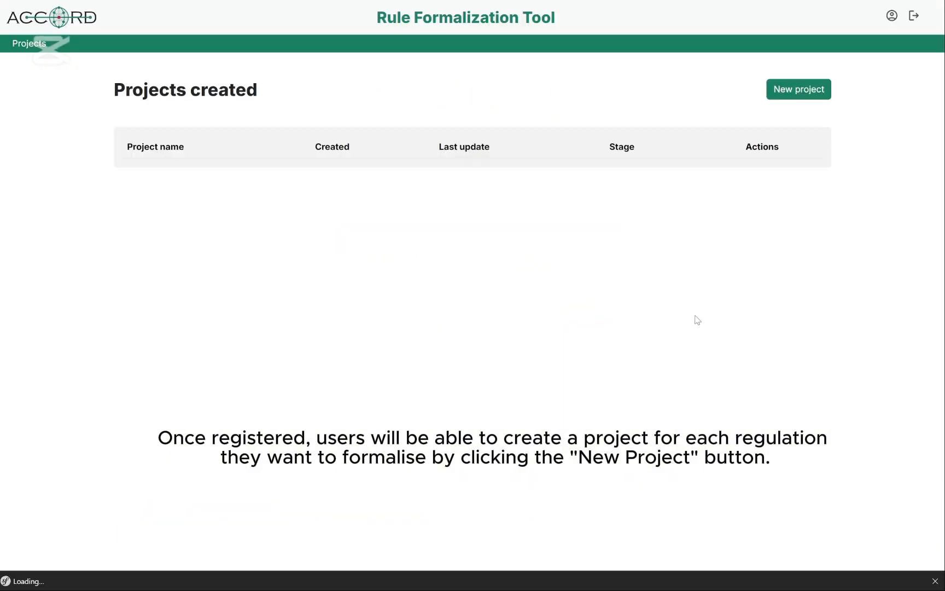
Start a new project 'Accessibility of Buildings' for regulation 'Government Decree on Accessibility of Buildings'
{"action": "left_click", "coordinate": [791, 96]}
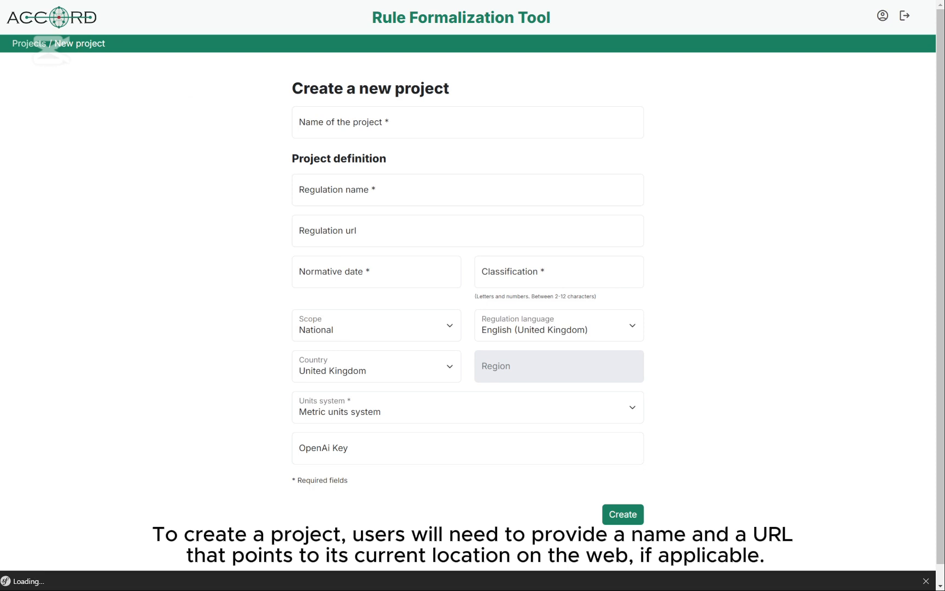
{"action": "left_click", "coordinate": [413, 125]}
{"action": "type", "text": "Accessibility of Buildings"}
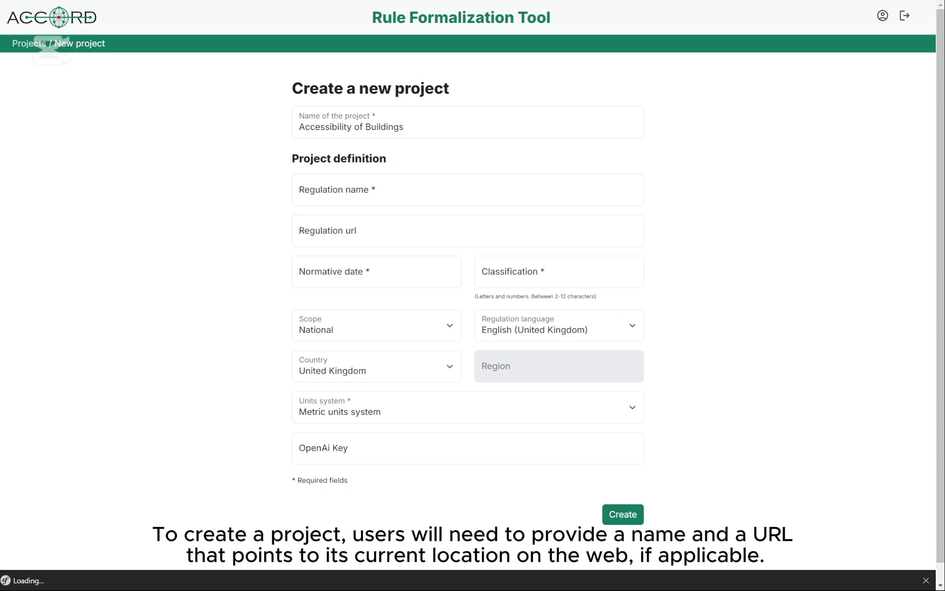
{"action": "left_click", "coordinate": [400, 182]}
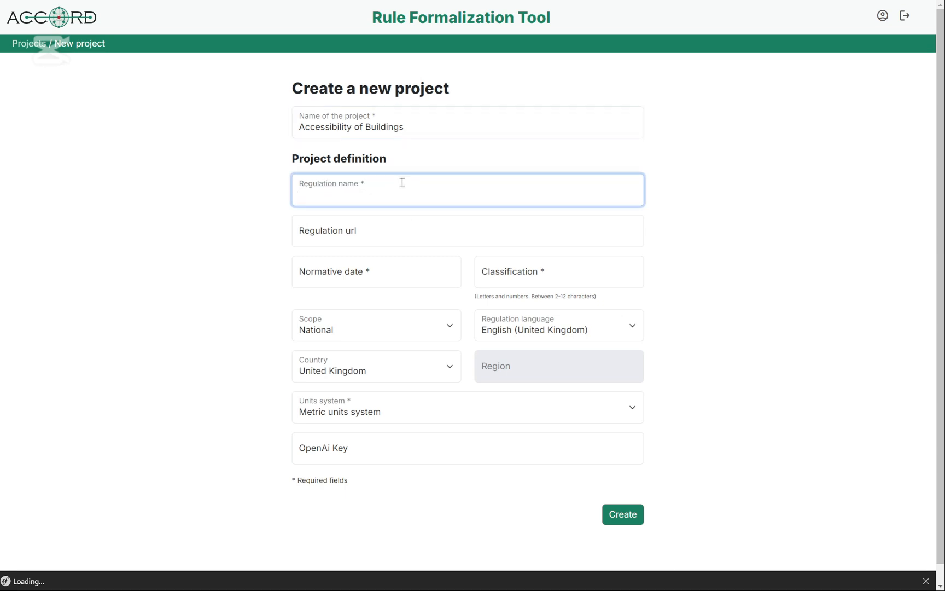
{"action": "type", "text": "Government Decree on Accessibility of Buildings"}
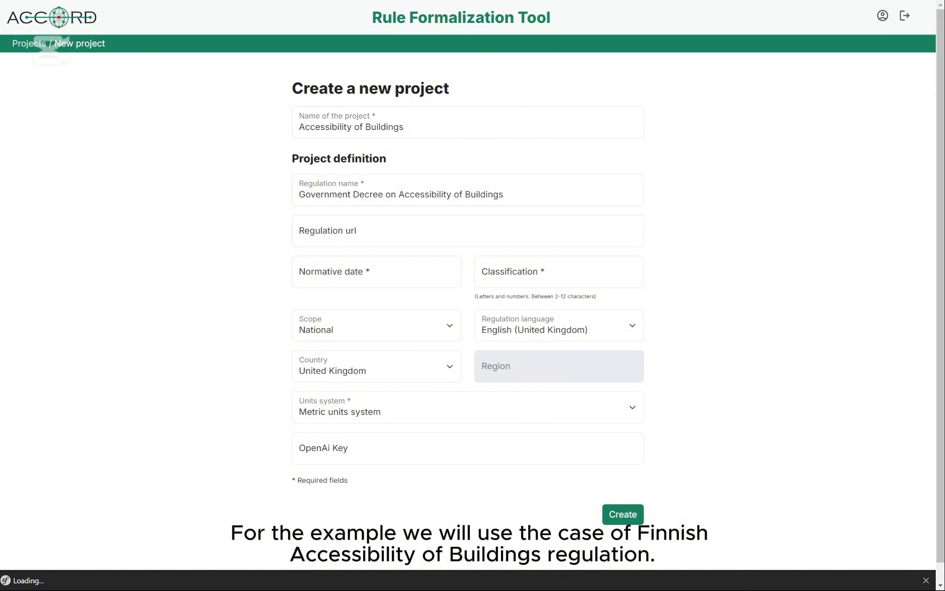
Fill in the regulation URL, normative date 17-09-2015 and classification ACC9582012
{"action": "left_click", "coordinate": [404, 216]}
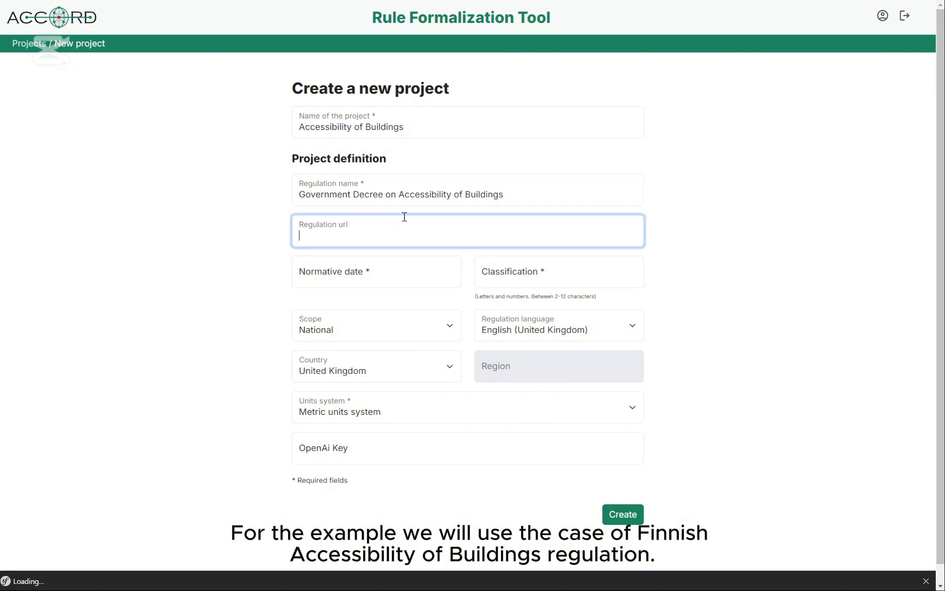
{"action": "key", "text": "ctrl+v"}
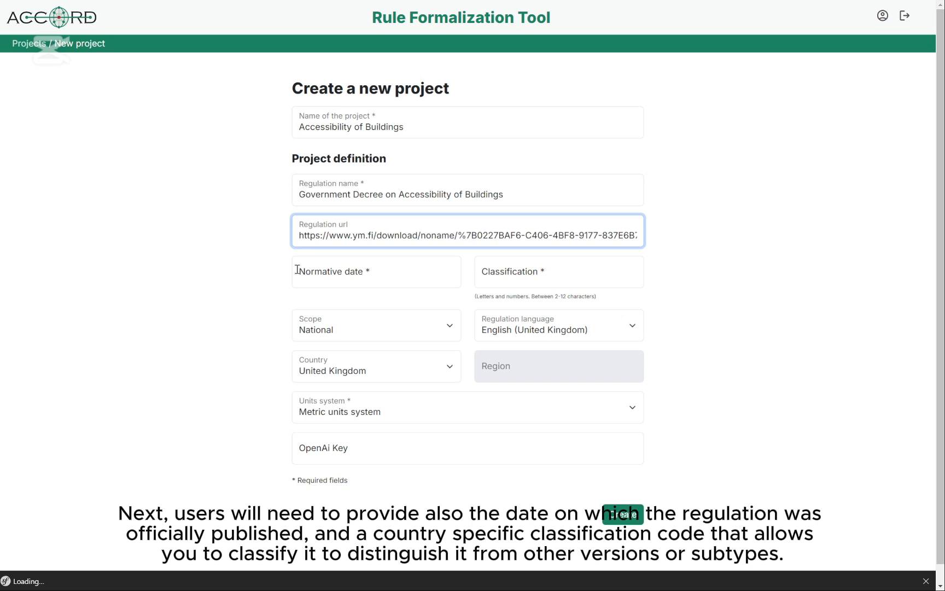
{"action": "left_click", "coordinate": [392, 271]}
{"action": "type", "text": "17-09-2015"}
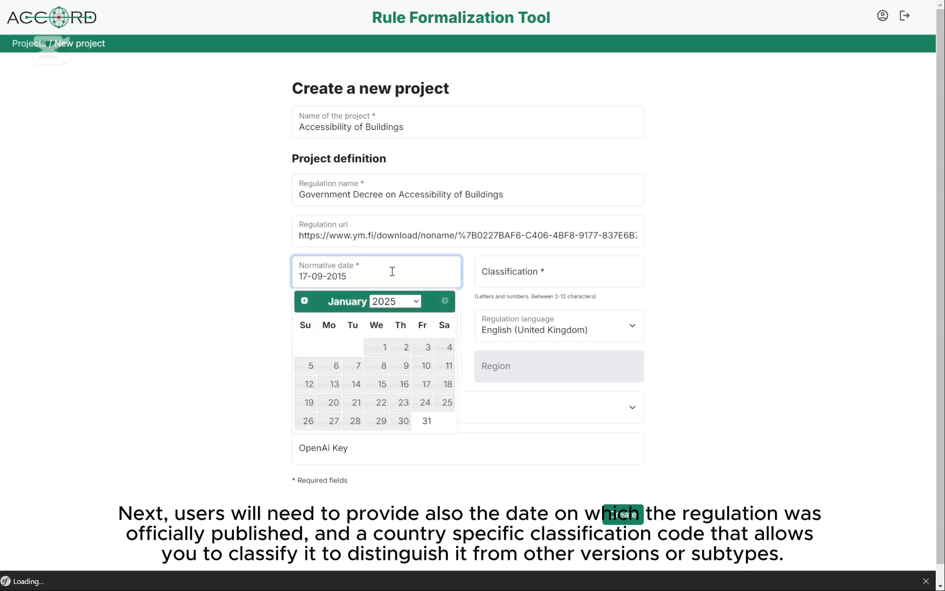
{"action": "left_click", "coordinate": [659, 287]}
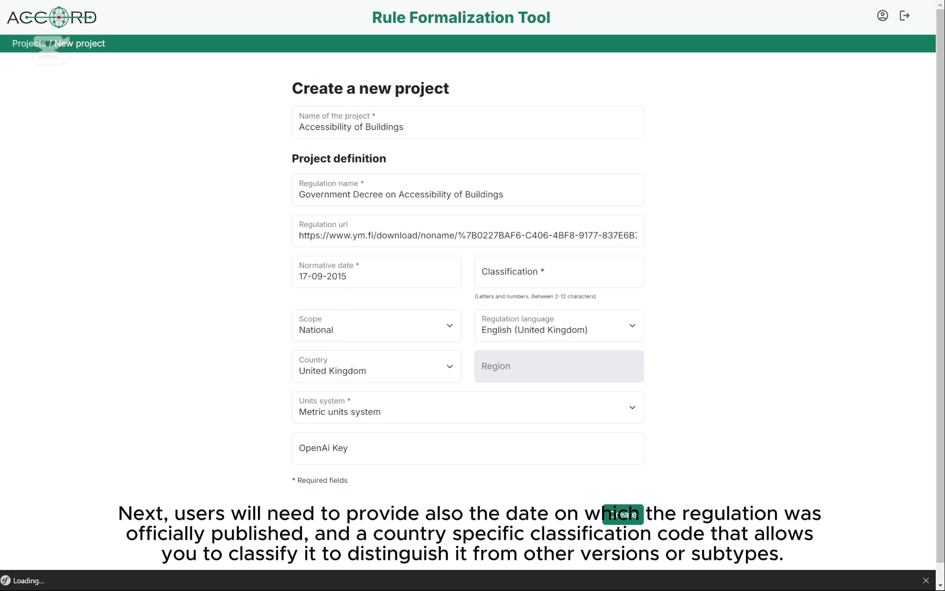
{"action": "left_click", "coordinate": [560, 276]}
{"action": "type", "text": "ACC9582012"}
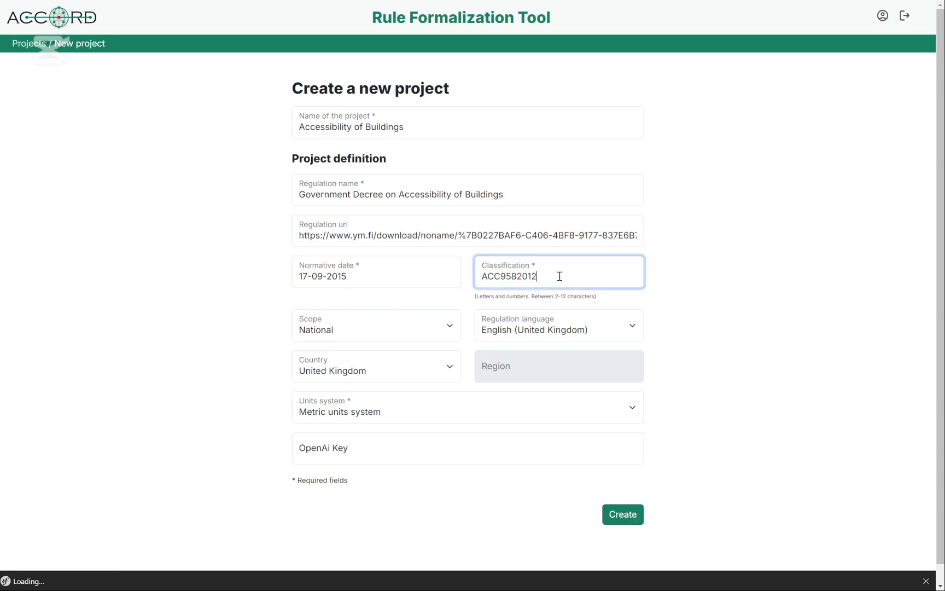
Keep the default scope, language, country and units, skip the OpenAI key, and create the project
{"action": "left_click", "coordinate": [378, 310]}
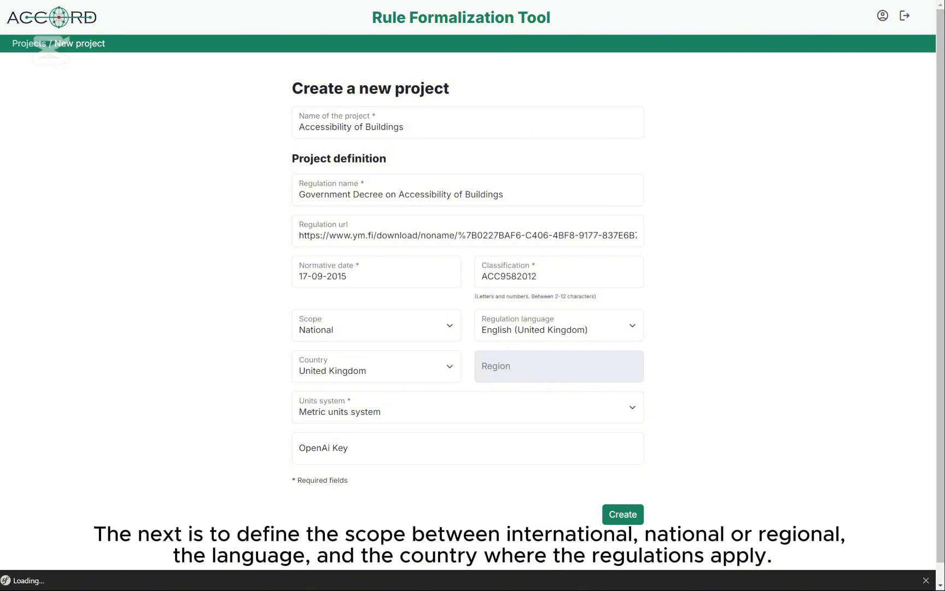
{"action": "left_click", "coordinate": [453, 330]}
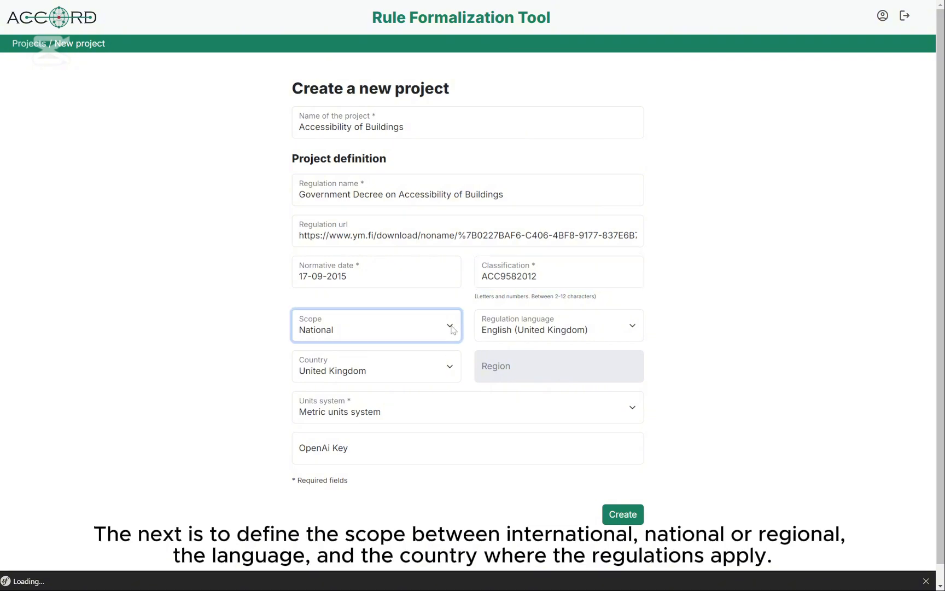
{"action": "left_click", "coordinate": [637, 328]}
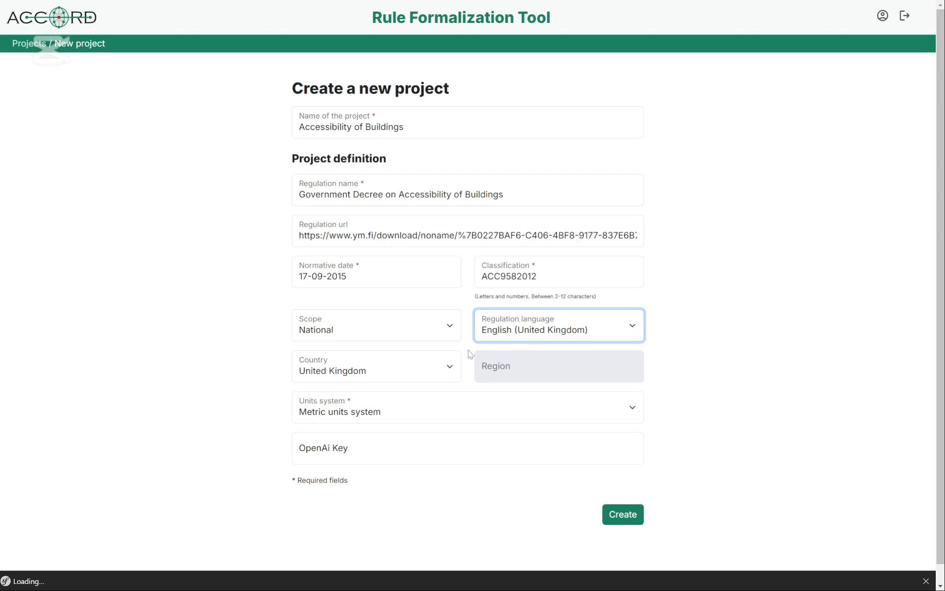
{"action": "left_click", "coordinate": [452, 371]}
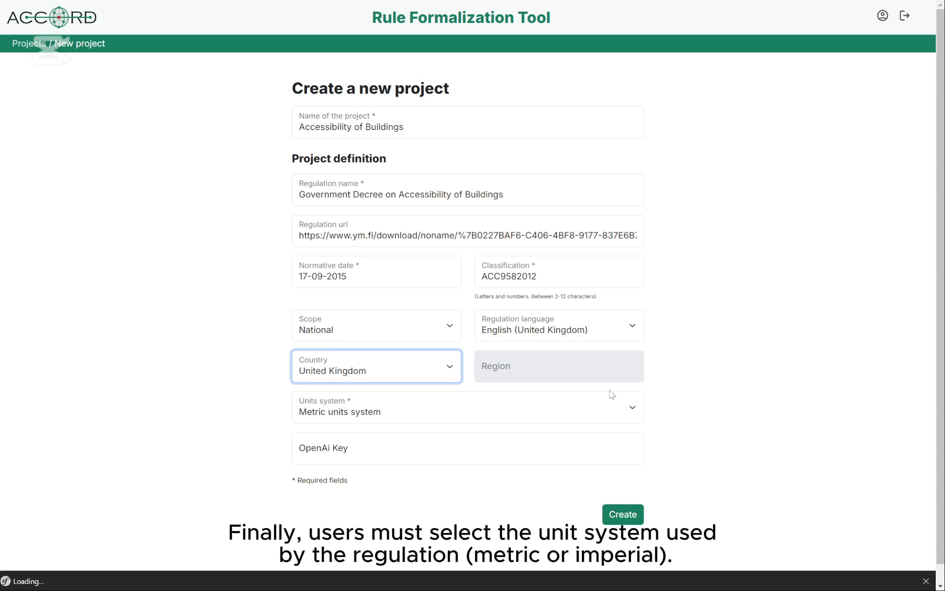
{"action": "left_click", "coordinate": [633, 410]}
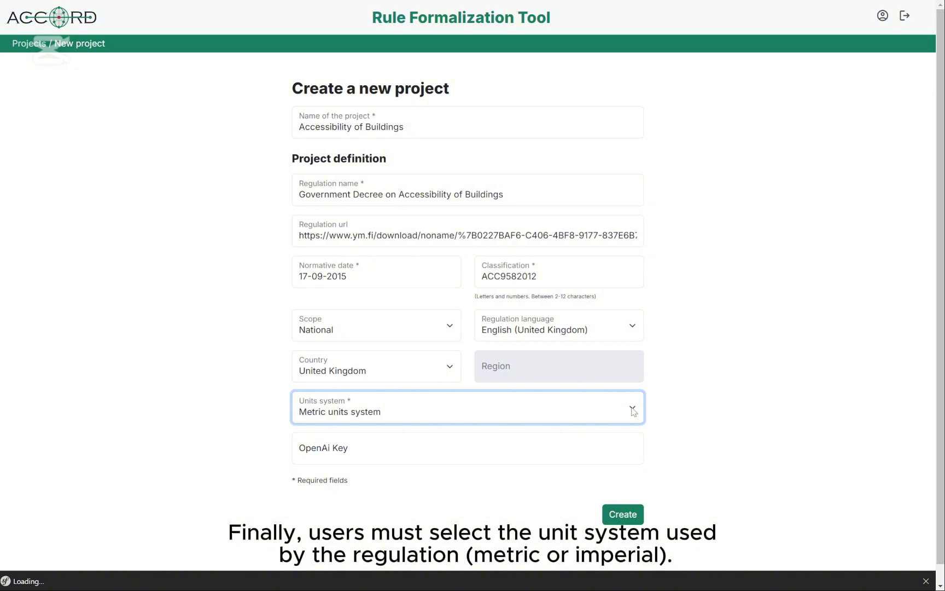
{"action": "left_click", "coordinate": [440, 447]}
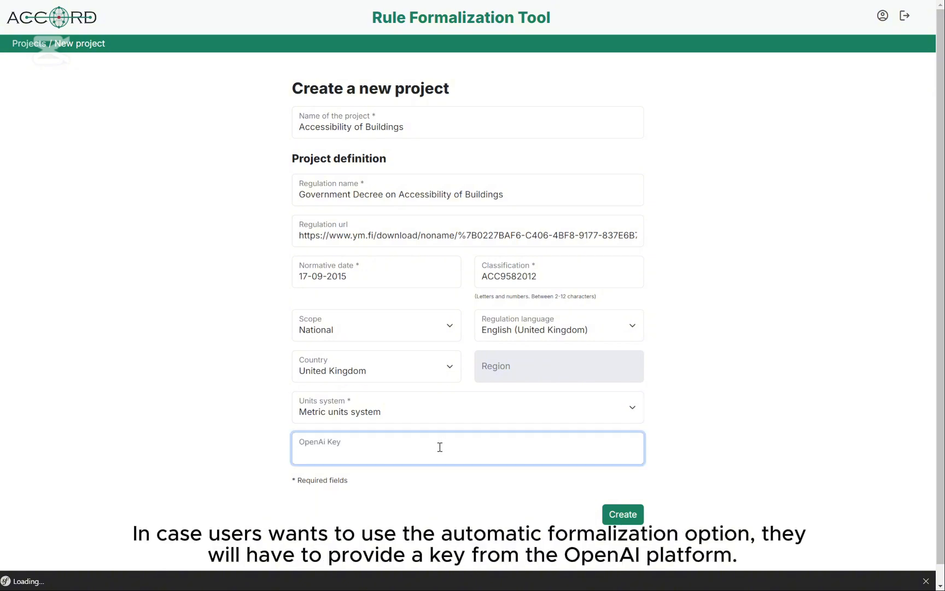
{"action": "left_click", "coordinate": [627, 521]}
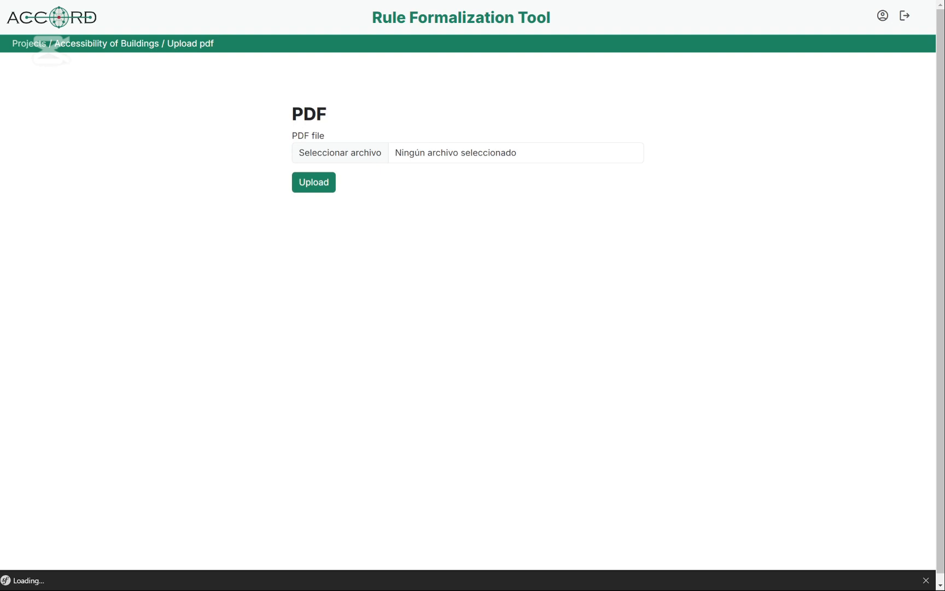
Select FI2-AccessibilityOfBuildings_EN.pdf and upload it to the project
{"action": "key", "text": "Tab"}
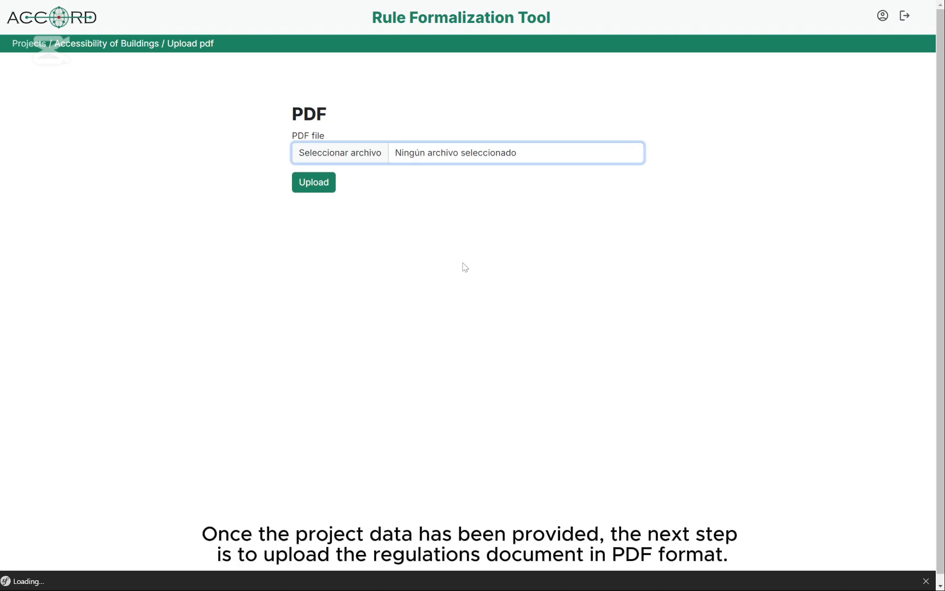
{"action": "left_click", "coordinate": [359, 156]}
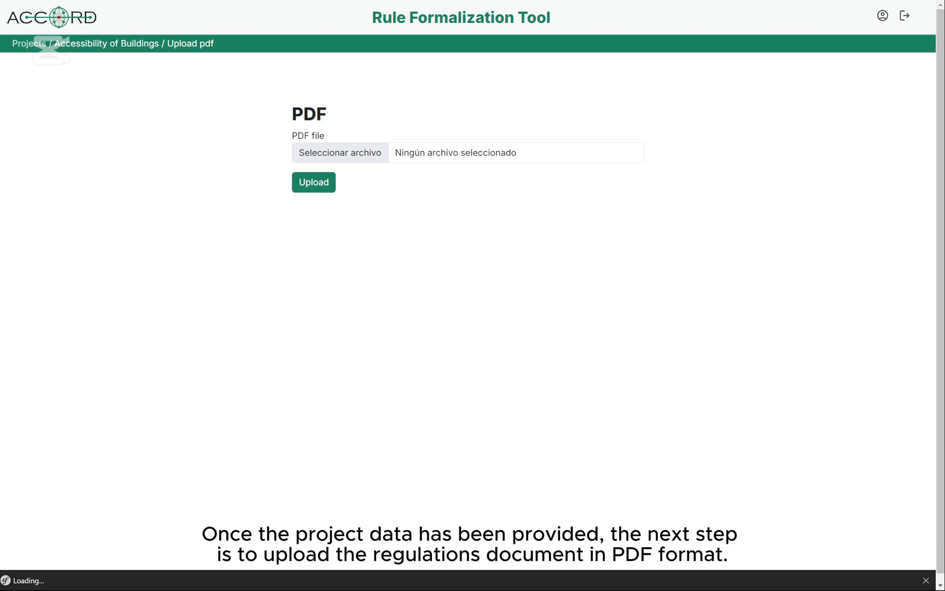
{"action": "left_click", "coordinate": [373, 272]}
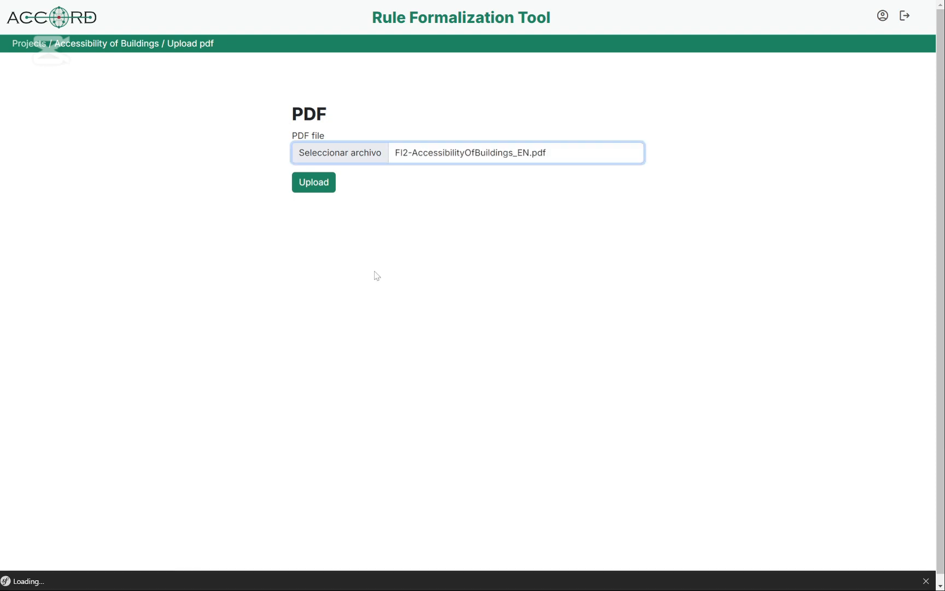
{"action": "left_click", "coordinate": [317, 191]}
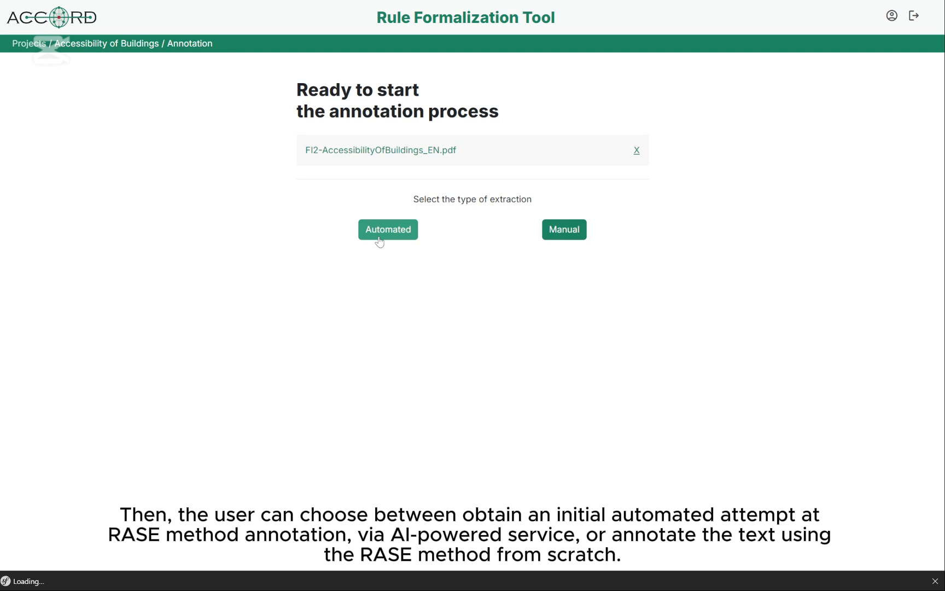
Choose manual extraction for annotating the regulation text
{"action": "left_click", "coordinate": [562, 240]}
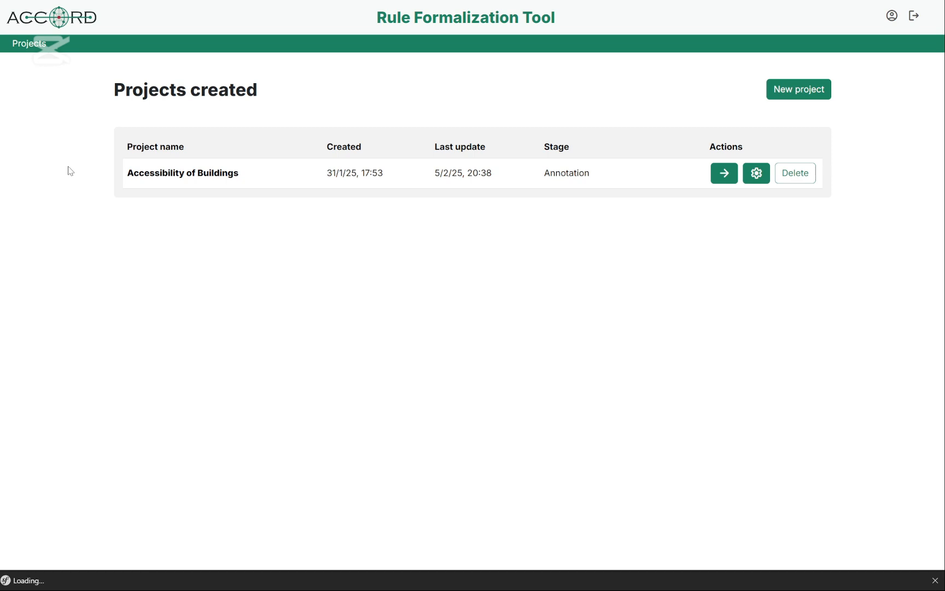
Resume annotating the Accessibility of Buildings project from its Actions arrow
{"action": "left_click", "coordinate": [723, 172]}
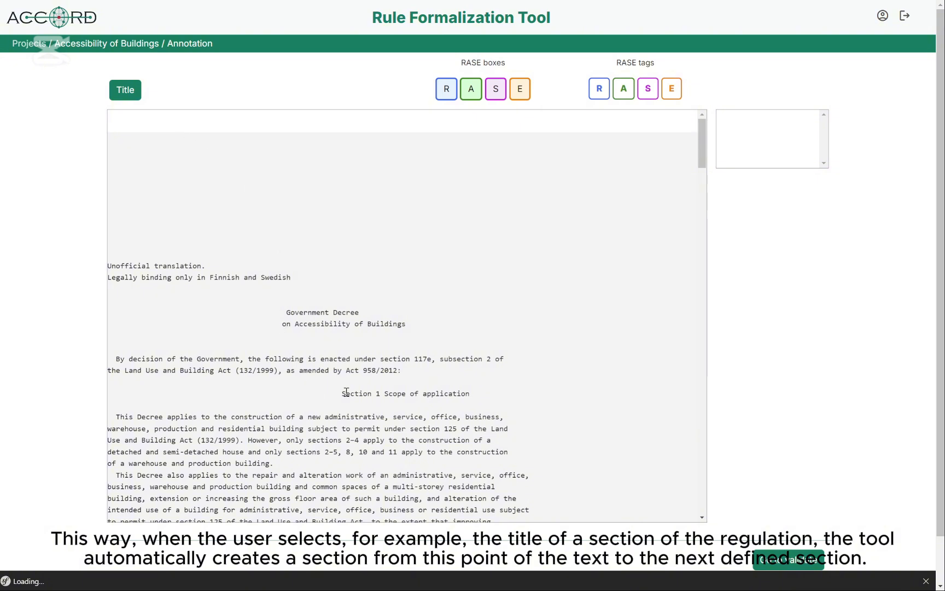
Mark 'Section 1 Scope of application' as a Title, then scroll down to Section 2
{"action": "left_click_drag", "start_coordinate": [346, 393], "coordinate": [481, 407]}
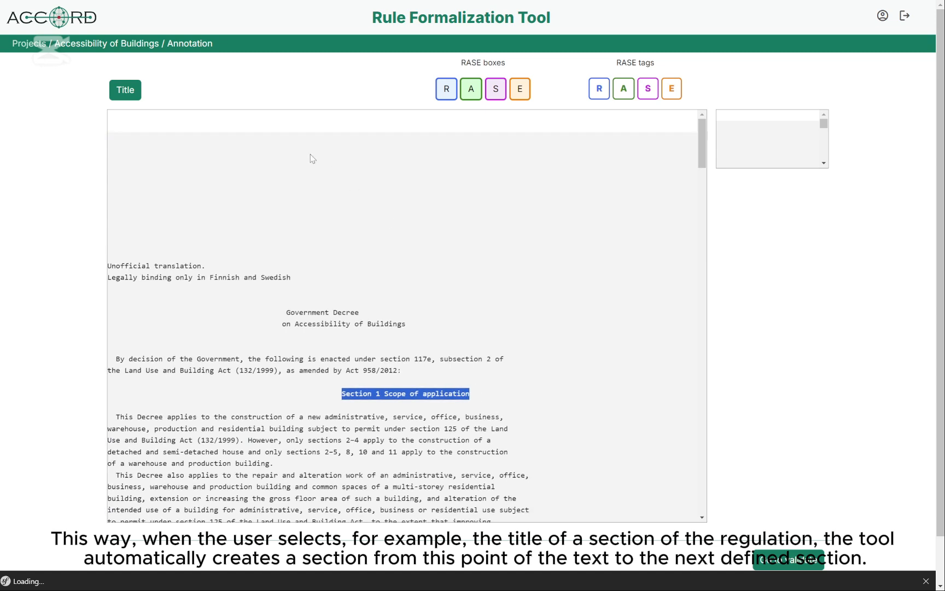
{"action": "left_click", "coordinate": [140, 92]}
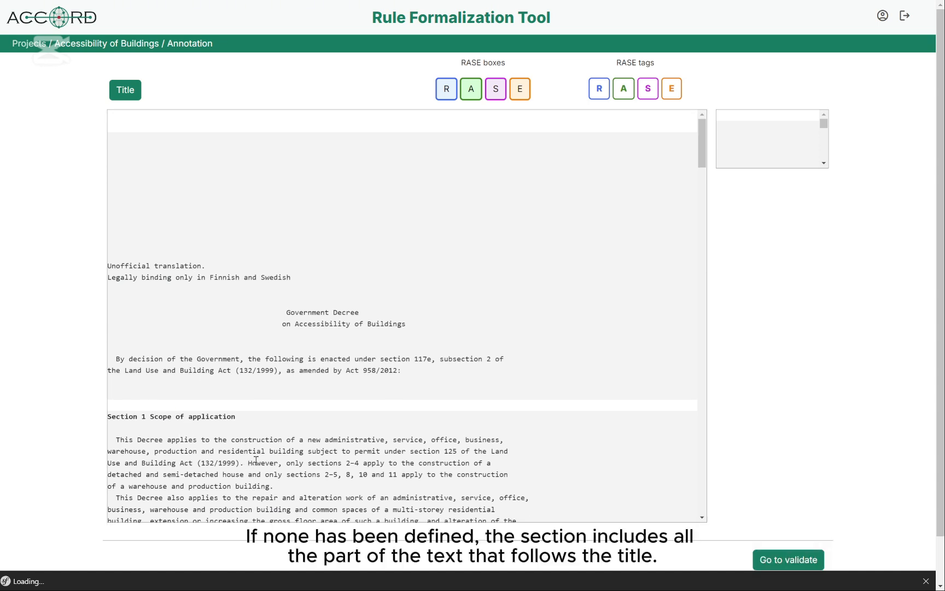
{"action": "scroll", "coordinate": [274, 439], "scroll_direction": "down", "scroll_amount": 2}
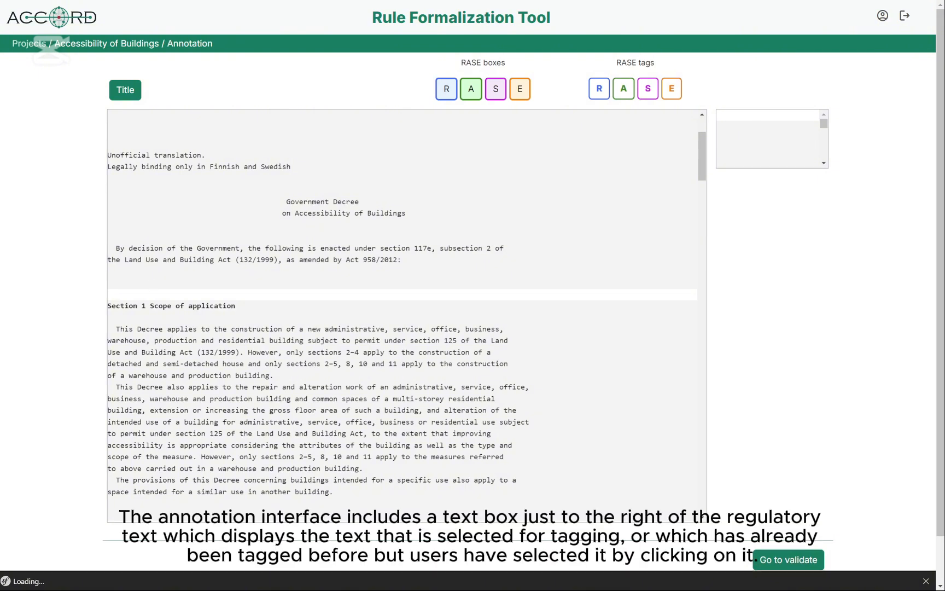
{"action": "scroll", "coordinate": [474, 295], "scroll_direction": "down", "scroll_amount": 1}
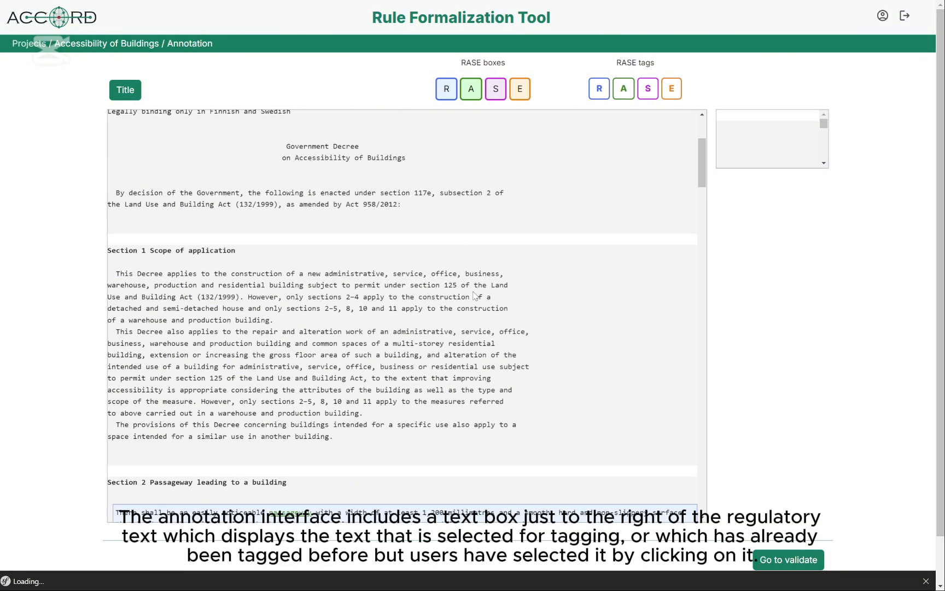
{"action": "scroll", "coordinate": [474, 295], "scroll_direction": "down", "scroll_amount": 1}
{"action": "scroll", "coordinate": [474, 292], "scroll_direction": "down", "scroll_amount": 2}
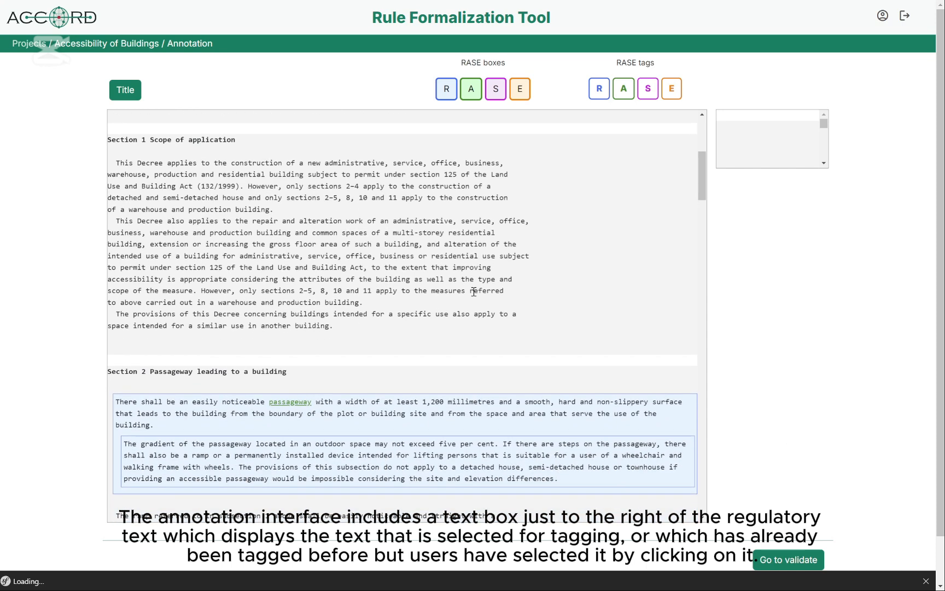
{"action": "scroll", "coordinate": [475, 295], "scroll_direction": "down", "scroll_amount": 2}
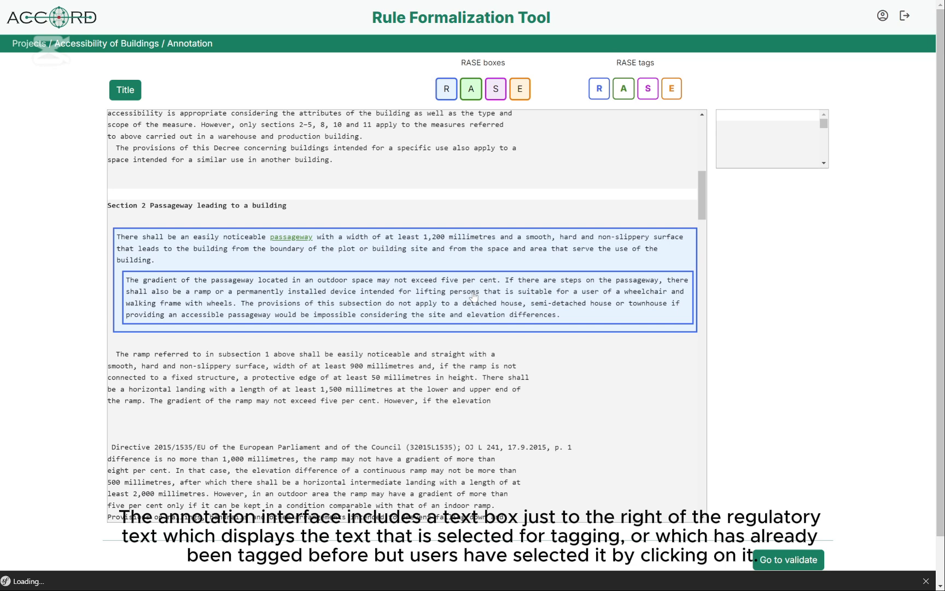
Select the Section 2 passageway box and delete its RASE annotation
{"action": "left_click", "coordinate": [425, 252]}
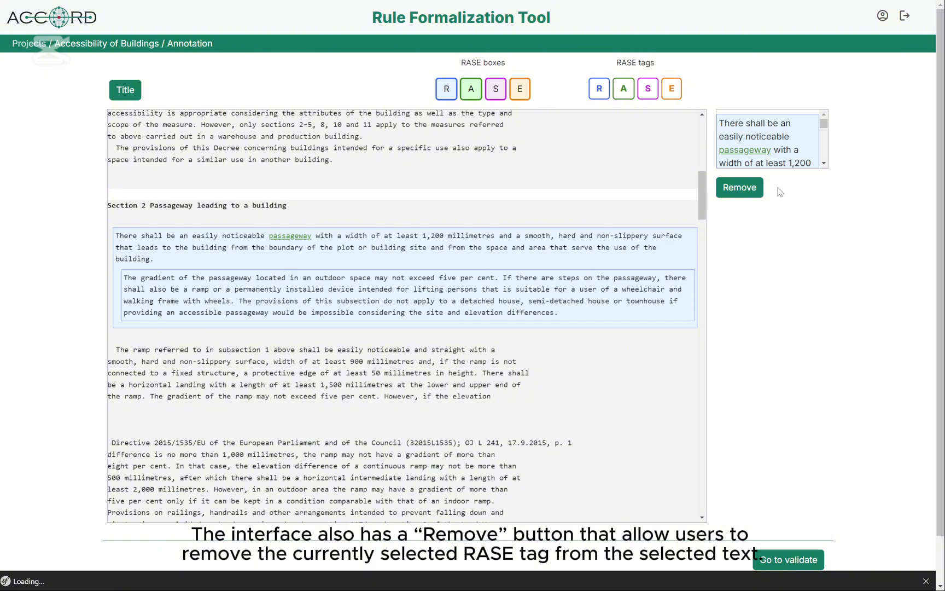
{"action": "left_click", "coordinate": [736, 190]}
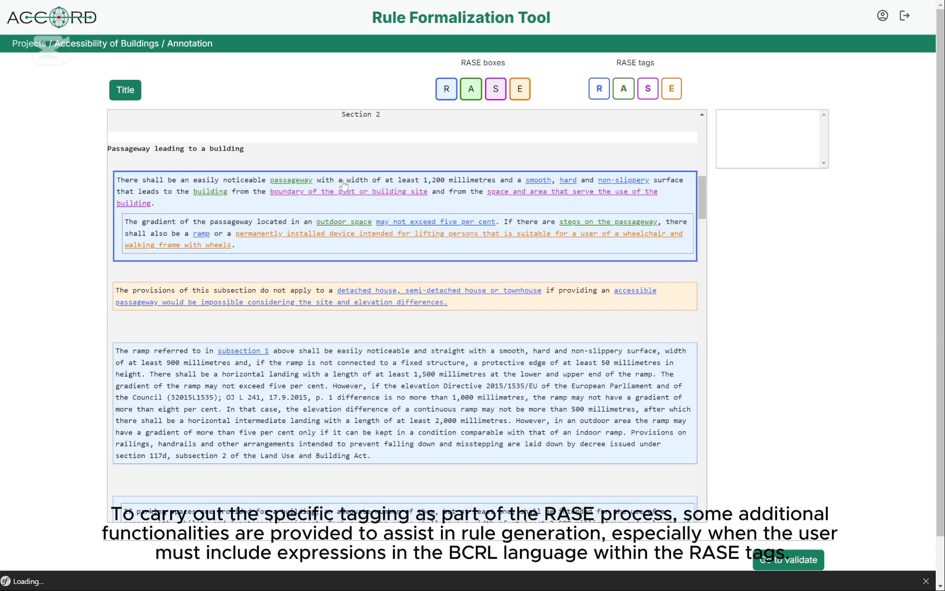
Tag 'width of at least 1,200 millimetres' as a requirement and define it as a property
{"action": "left_click_drag", "start_coordinate": [347, 180], "coordinate": [498, 187]}
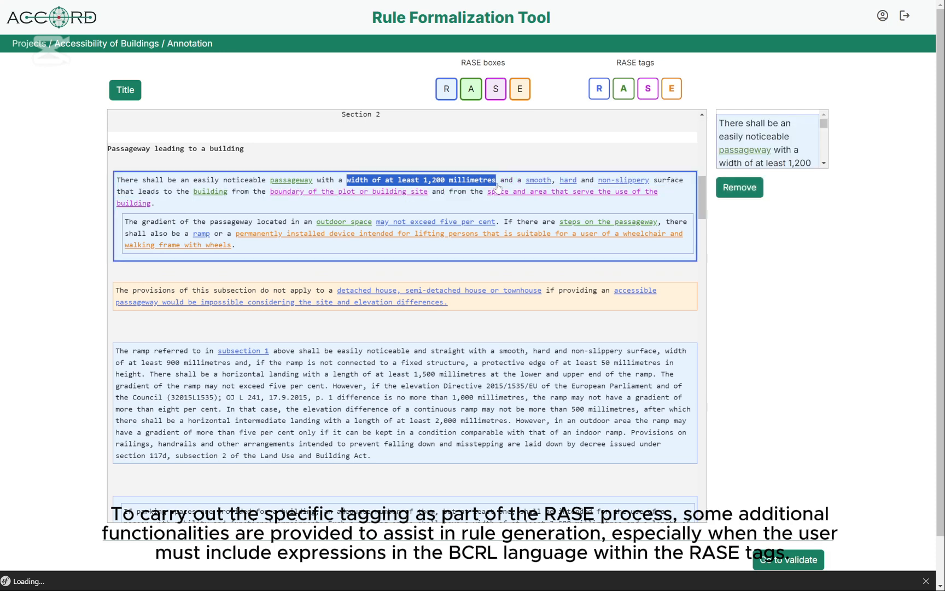
{"action": "left_click", "coordinate": [598, 90]}
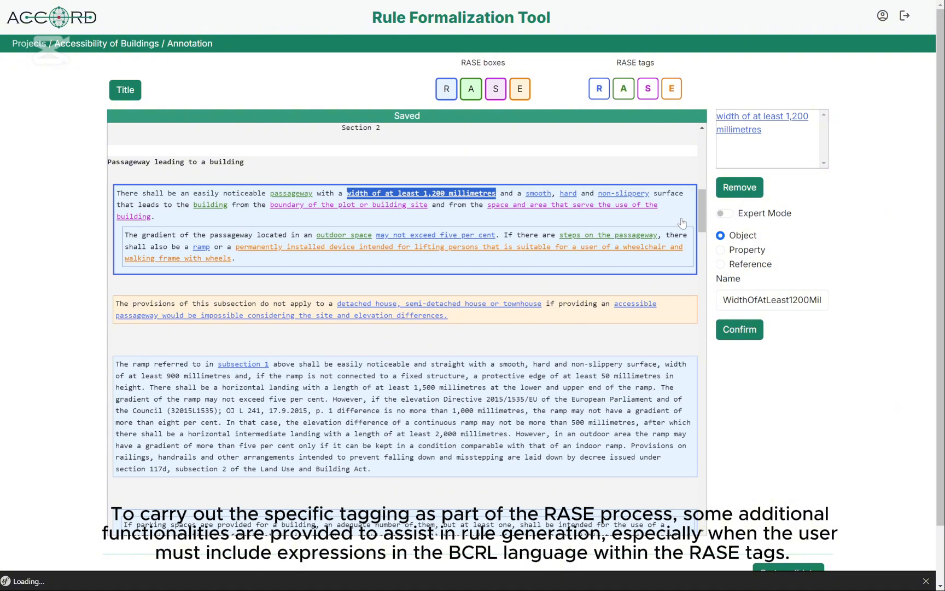
{"action": "left_click", "coordinate": [732, 252]}
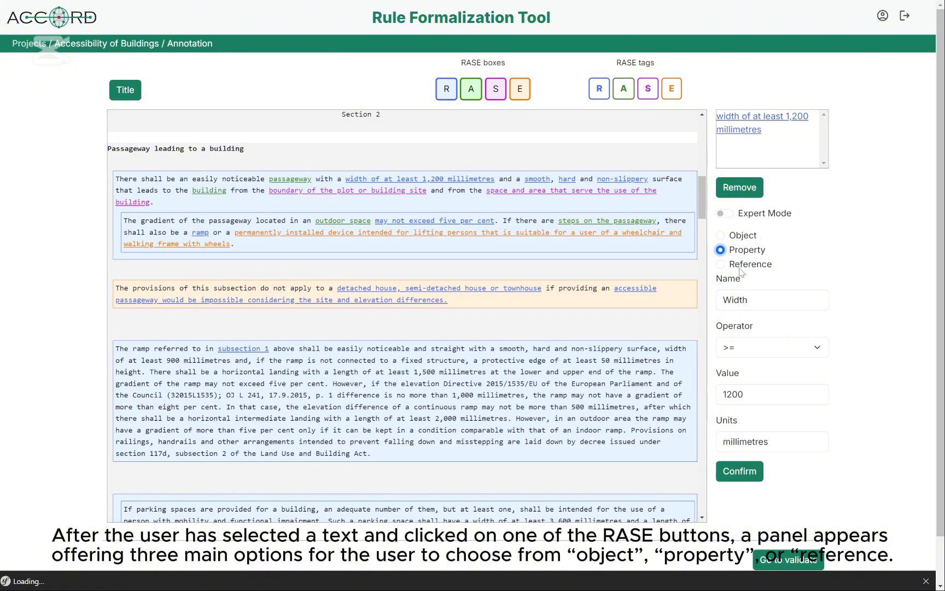
Switch the width tag's definition from Object and Property to an Internal Reference
{"action": "left_click", "coordinate": [721, 236]}
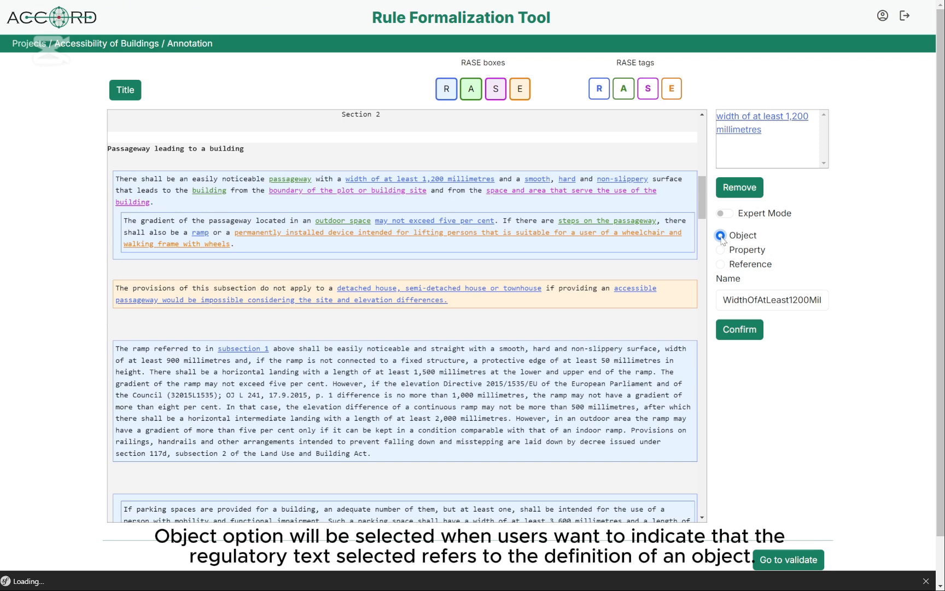
{"action": "left_click", "coordinate": [721, 250]}
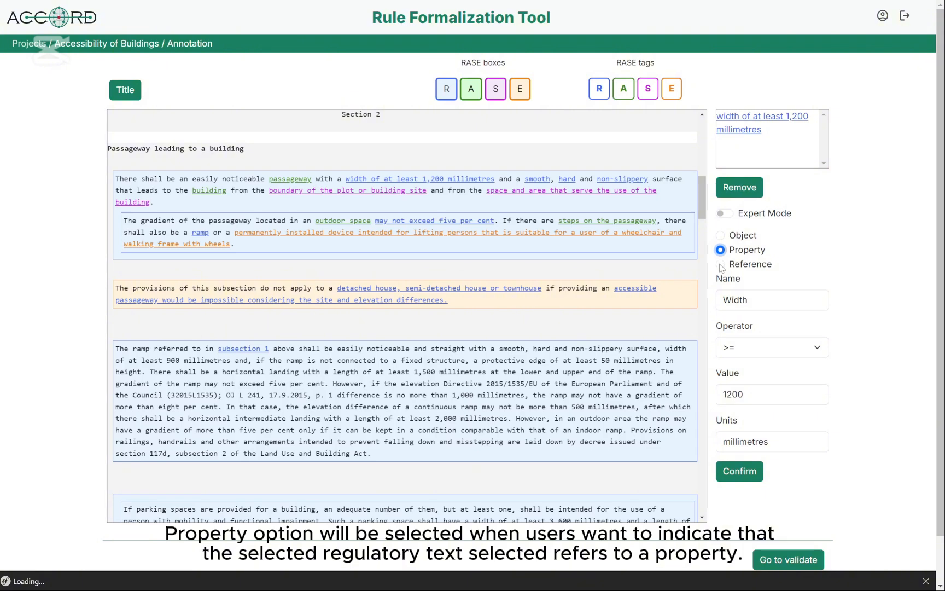
{"action": "left_click", "coordinate": [721, 264]}
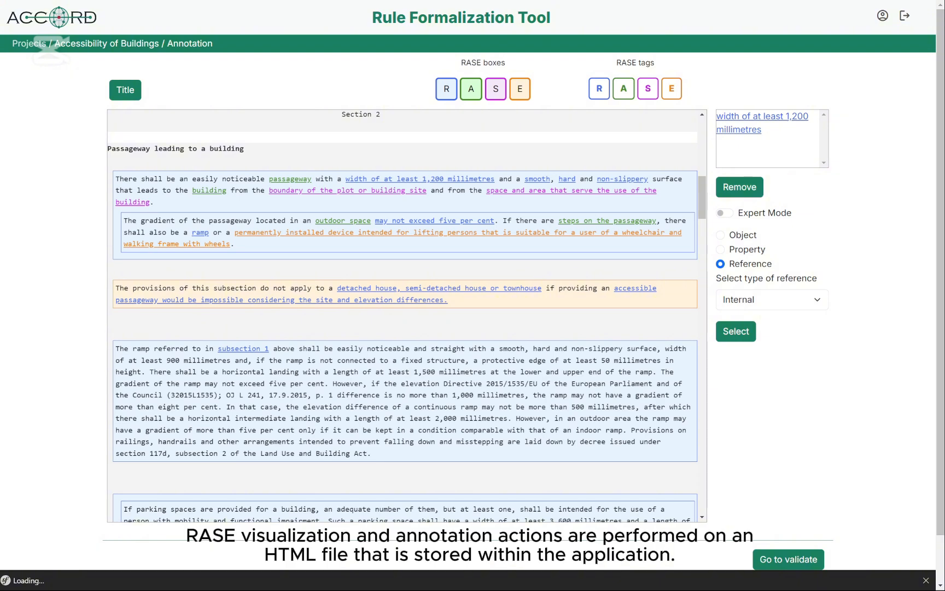
{"action": "left_click", "coordinate": [405, 295]}
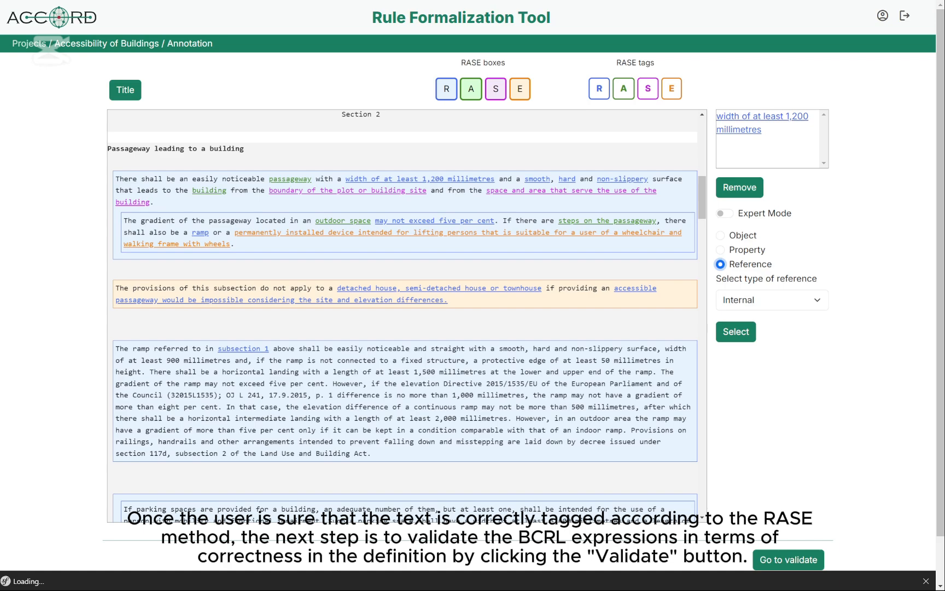
Open the Validate table of tagged phrases and run validation of their BCRL expressions
{"action": "scroll", "coordinate": [940, 431], "scroll_direction": "down", "scroll_amount": 1}
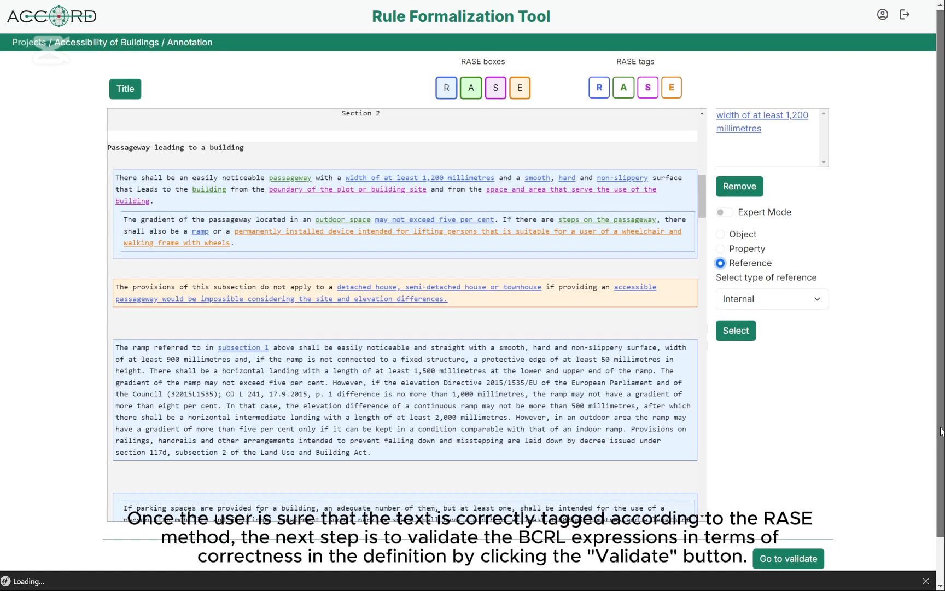
{"action": "left_click_drag", "start_coordinate": [941, 431], "coordinate": [941, 461]}
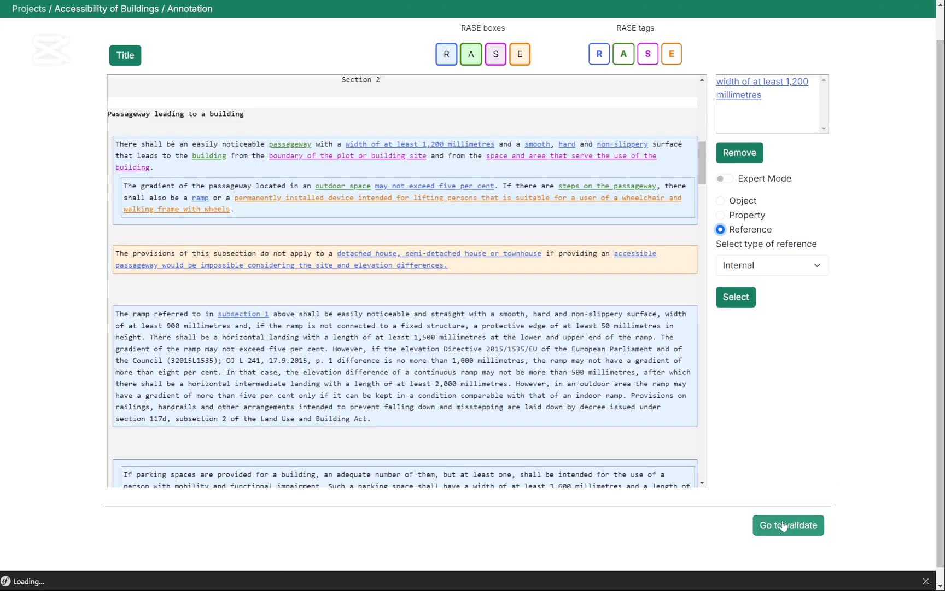
{"action": "left_click", "coordinate": [783, 526]}
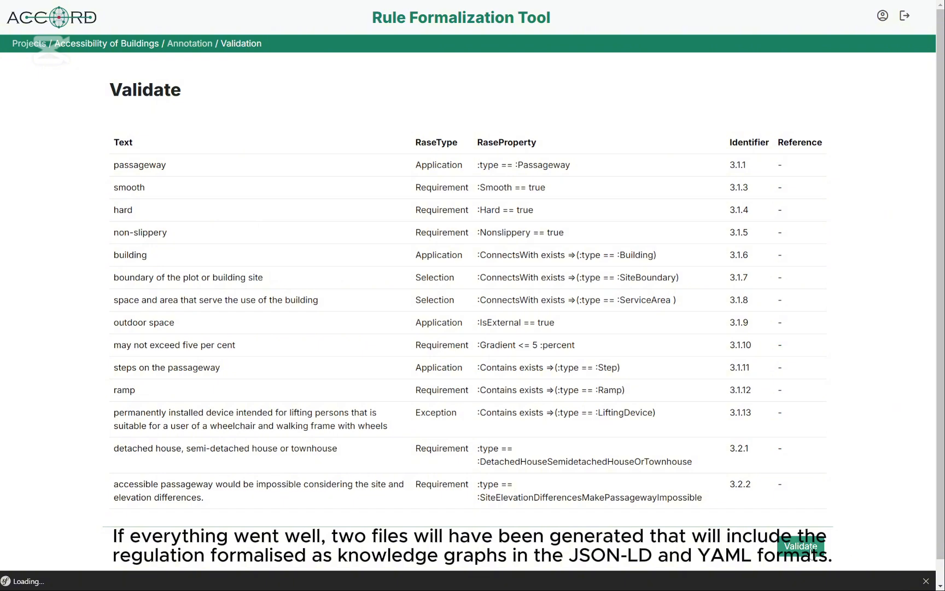
{"action": "left_click", "coordinate": [817, 549]}
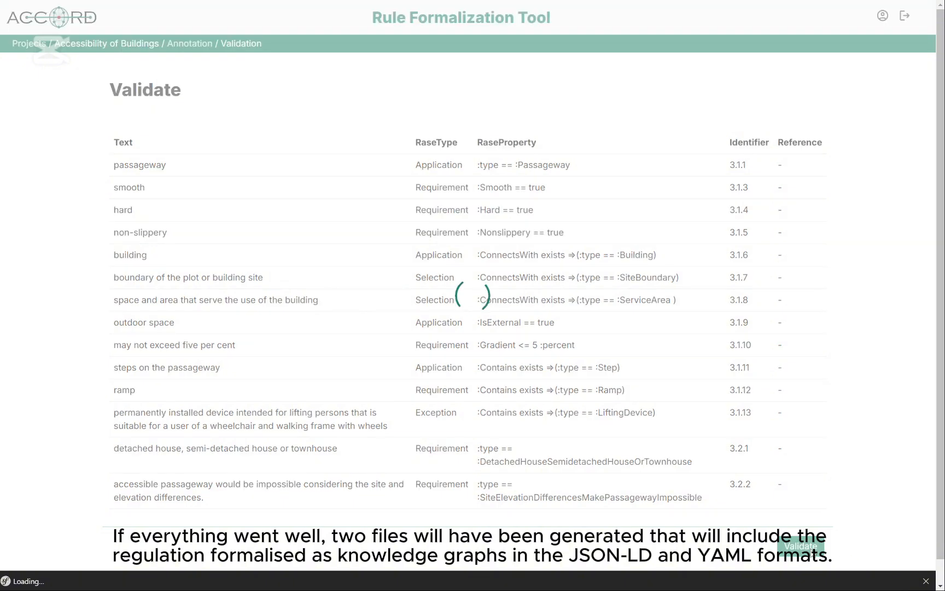